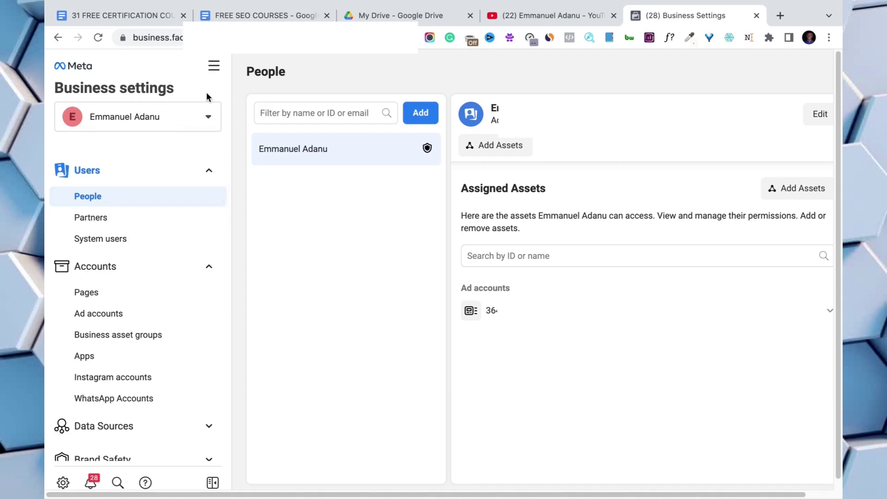
Step: Go to the Ad accounts page and show the options for adding an ad account
{"action": "left_click", "coordinate": [105, 316]}
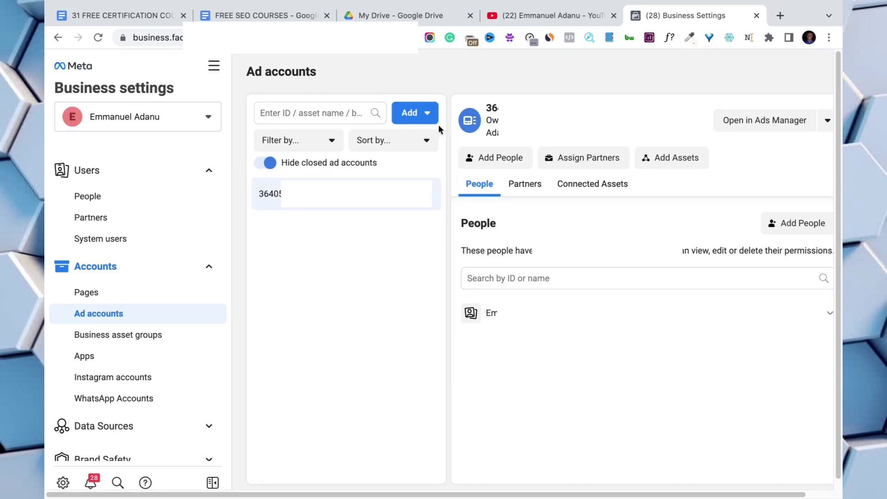
{"action": "left_click", "coordinate": [414, 115]}
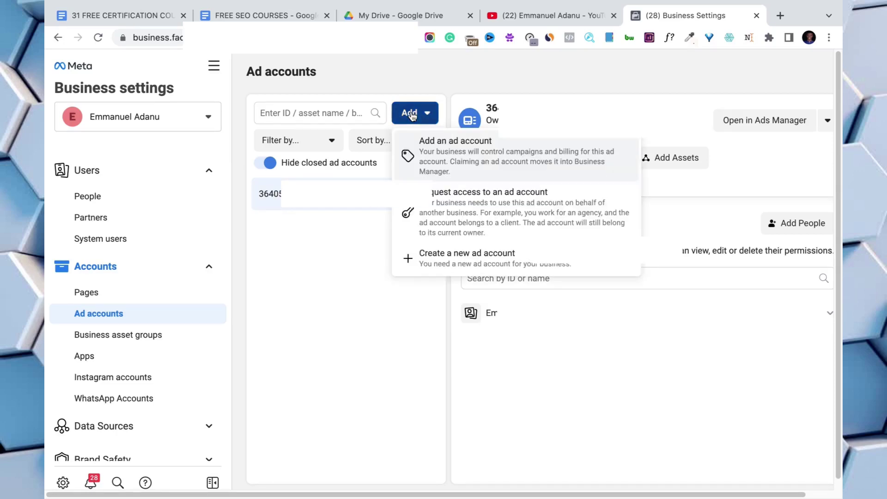
Step: Create the Nigerian Naira ad account 'My New Ad Account' for your own business
{"action": "left_click", "coordinate": [471, 264]}
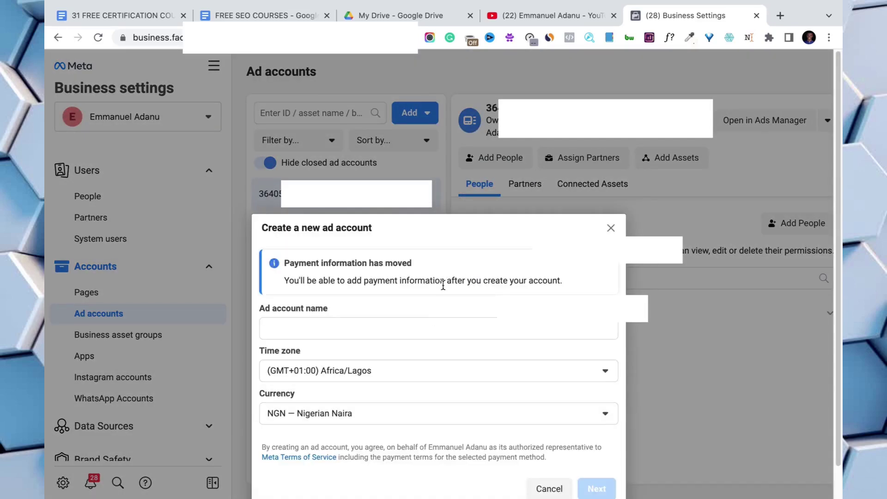
{"action": "left_click", "coordinate": [396, 322]}
{"action": "type", "text": "My "}
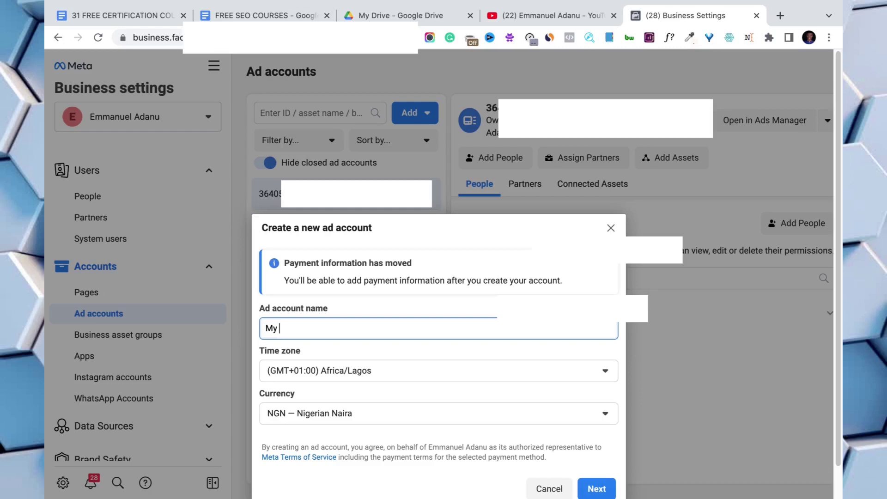
{"action": "type", "text": "New Ad A"}
{"action": "type", "text": "ccount"}
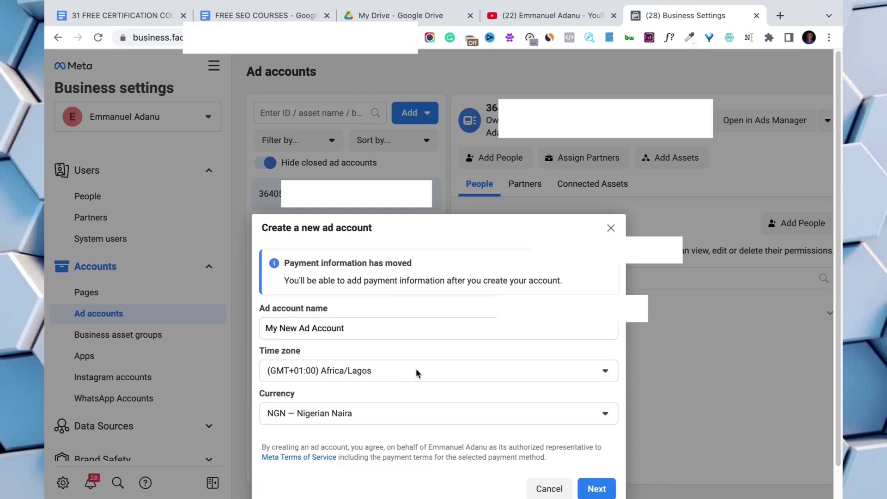
{"action": "scroll", "coordinate": [596, 326], "scroll_direction": "down", "scroll_amount": 1}
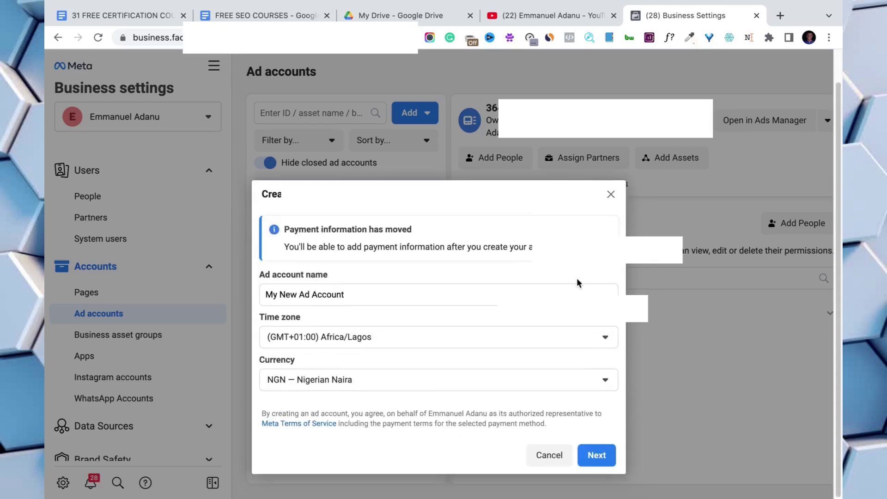
{"action": "left_click", "coordinate": [344, 381]}
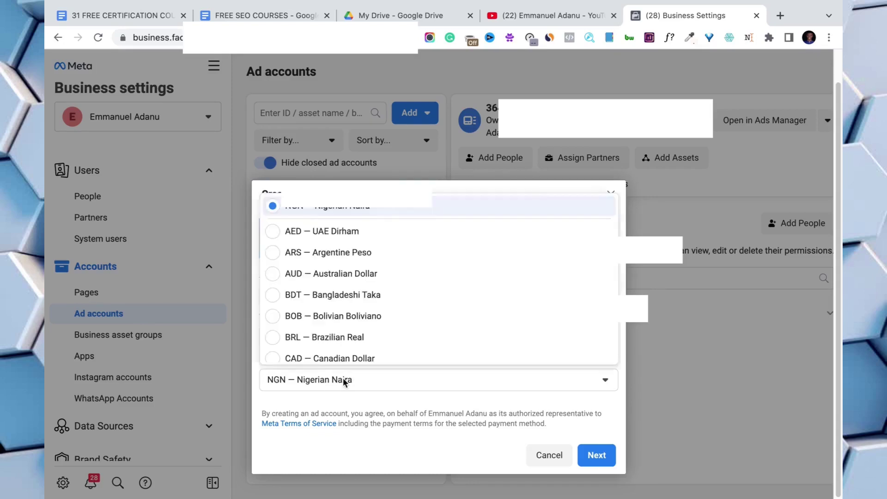
{"action": "left_click", "coordinate": [351, 211]}
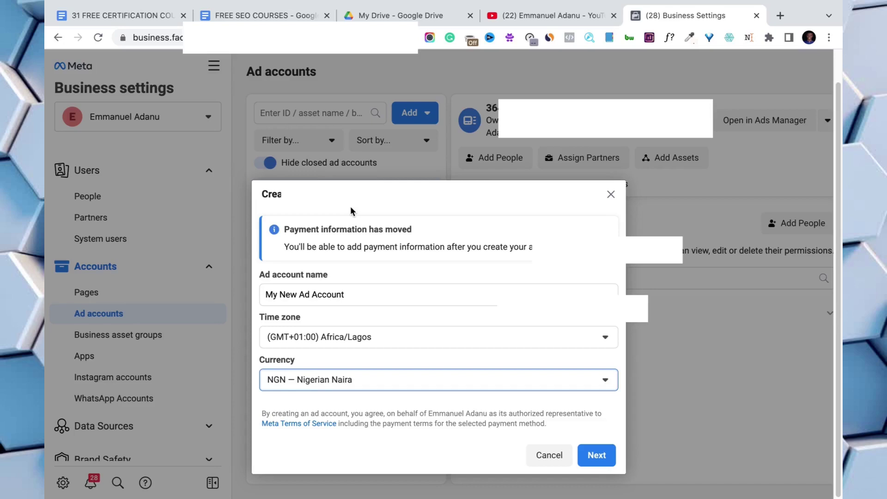
{"action": "left_click", "coordinate": [597, 457]}
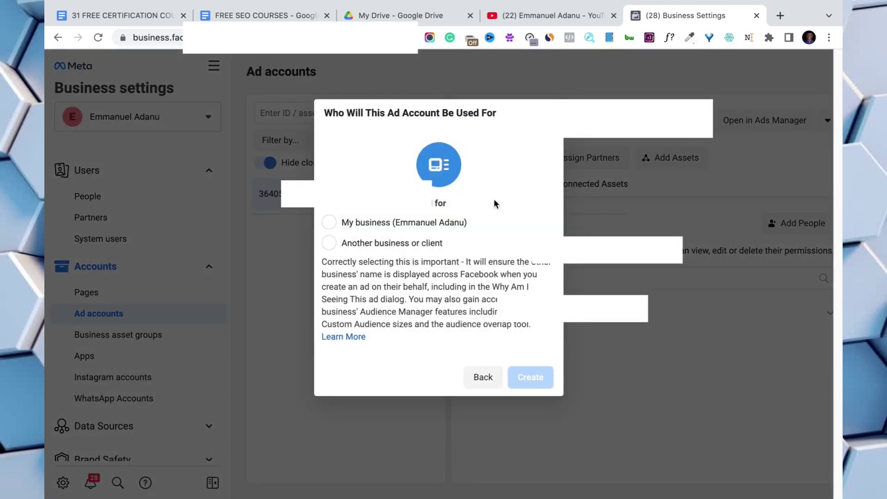
{"action": "left_click", "coordinate": [331, 222]}
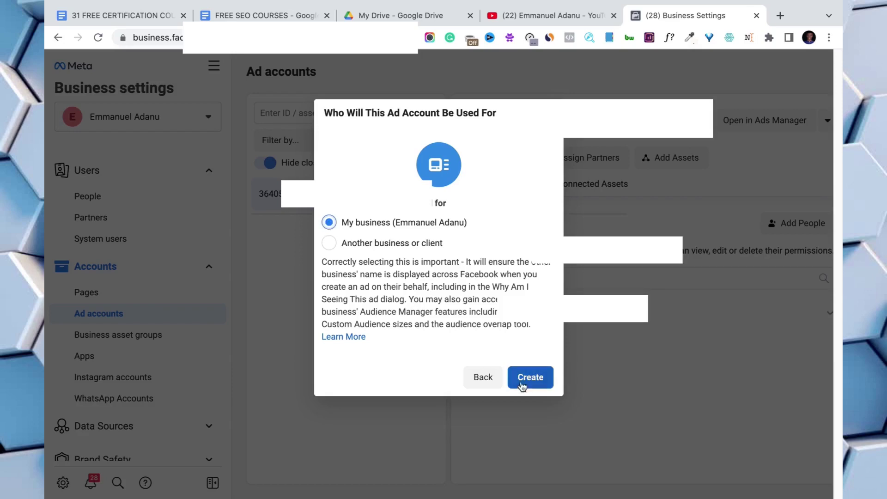
{"action": "left_click", "coordinate": [524, 382]}
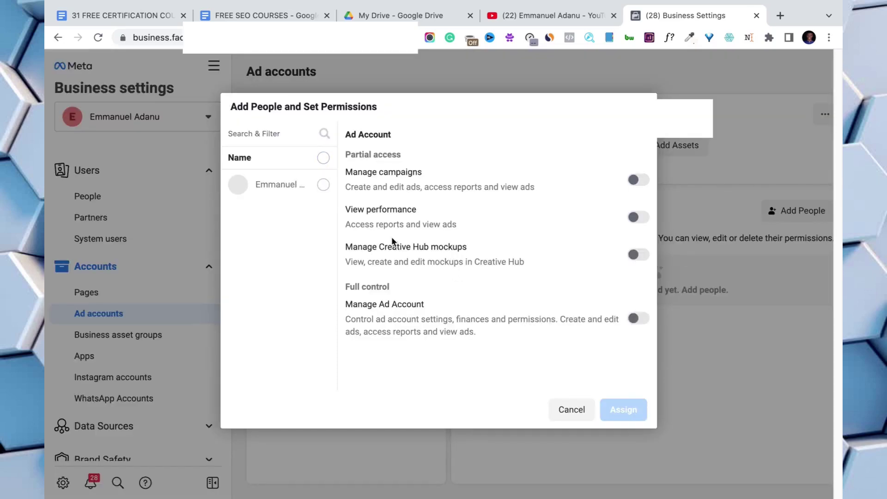
Step: Give the selected person full Manage Ad Account control of the new account
{"action": "left_click", "coordinate": [323, 184]}
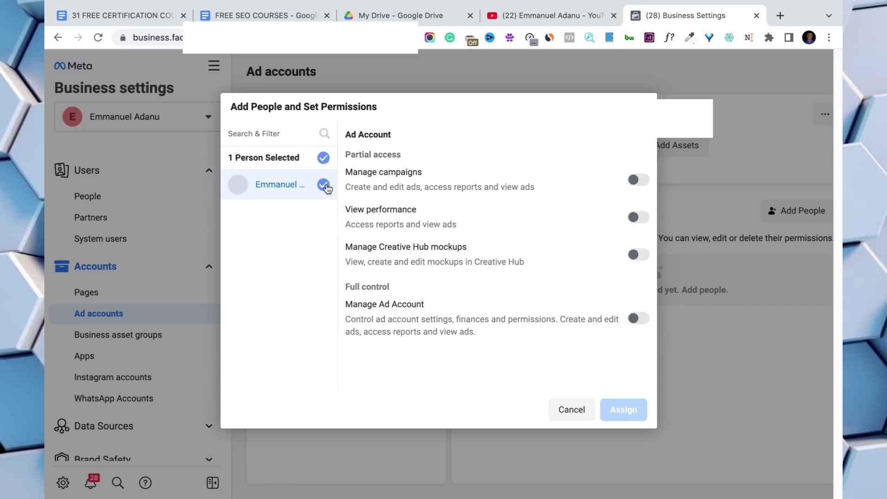
{"action": "left_click", "coordinate": [643, 318]}
{"action": "left_click", "coordinate": [623, 410]}
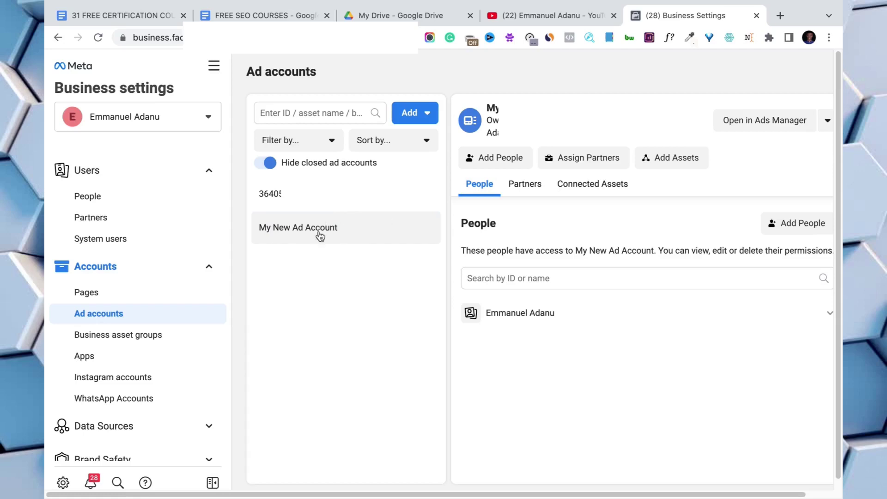
{"action": "scroll", "coordinate": [283, 322], "scroll_direction": "right", "scroll_amount": 1}
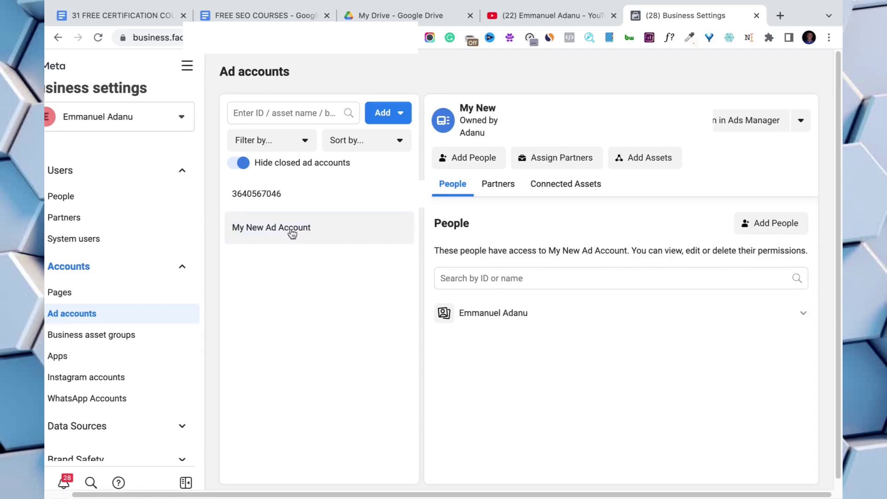
Step: Confirm the new account's billing page shows a ₦0.00 outstanding balance, then close Ads Manager
{"action": "left_click", "coordinate": [740, 122]}
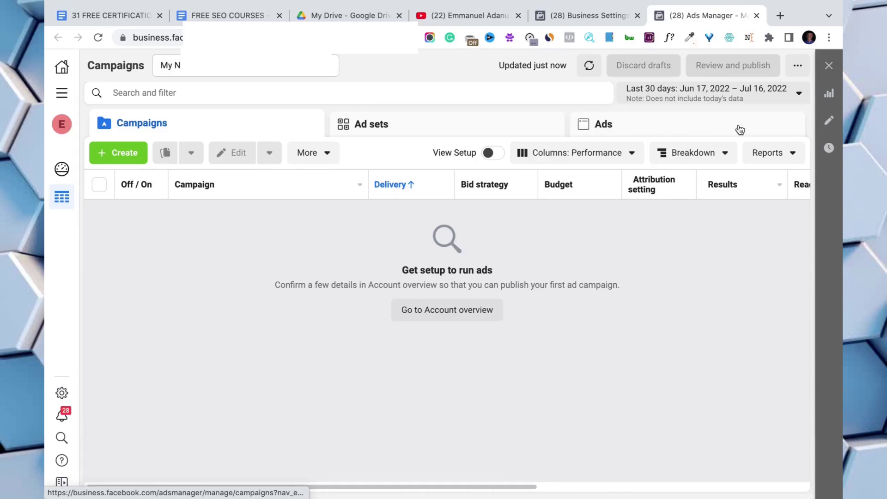
{"action": "left_click", "coordinate": [61, 97]}
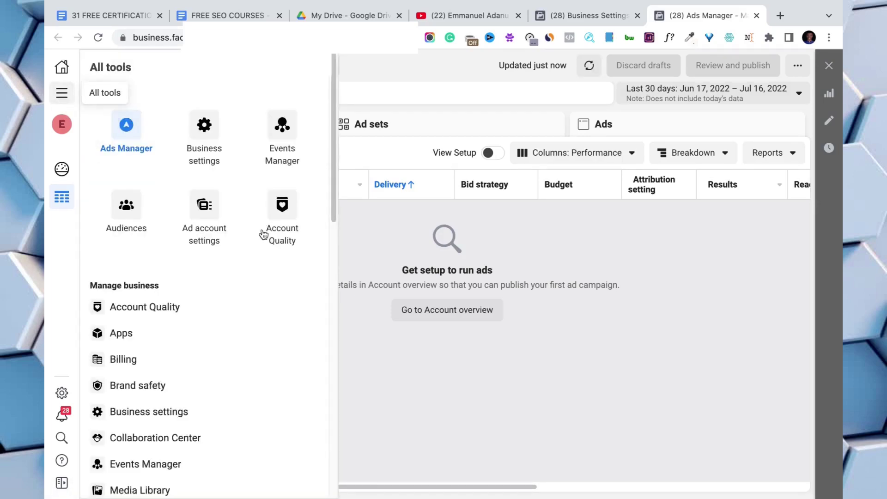
{"action": "left_click", "coordinate": [165, 363]}
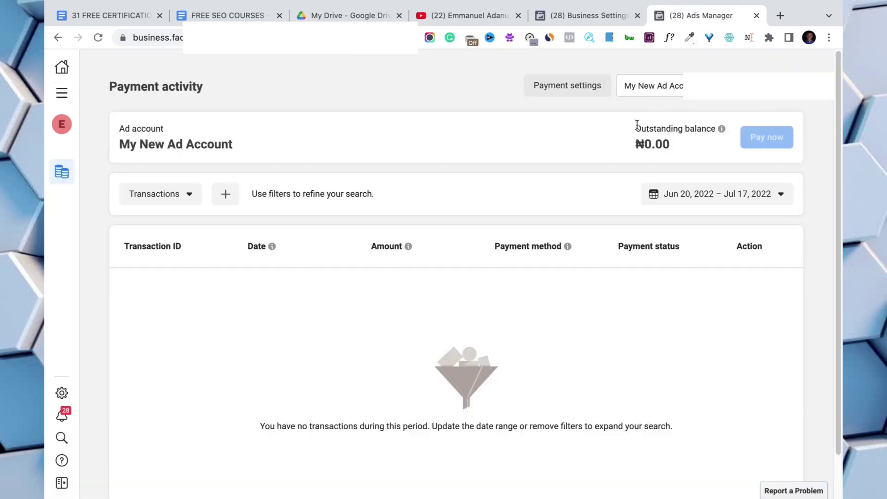
{"action": "left_click_drag", "start_coordinate": [636, 125], "coordinate": [675, 151]}
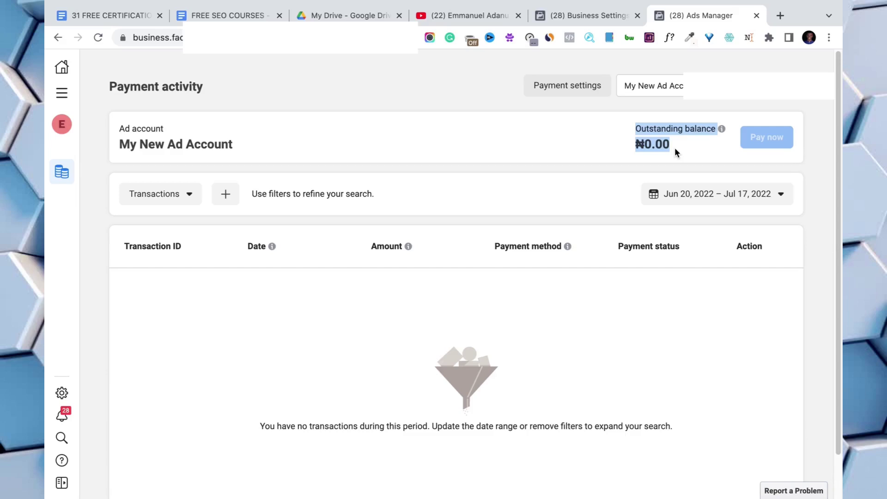
{"action": "key", "text": "ctrl+w"}
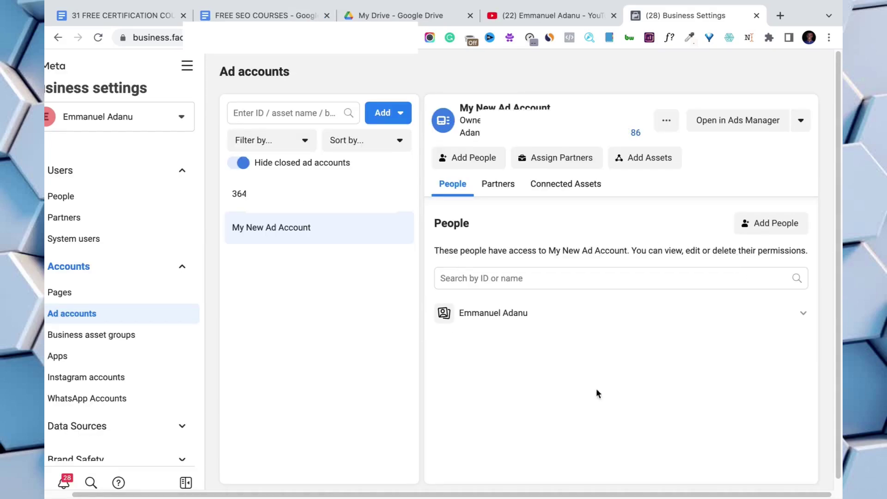
Step: Open My New Ad Account's payment methods and start adding a payment method
{"action": "left_click", "coordinate": [801, 121]}
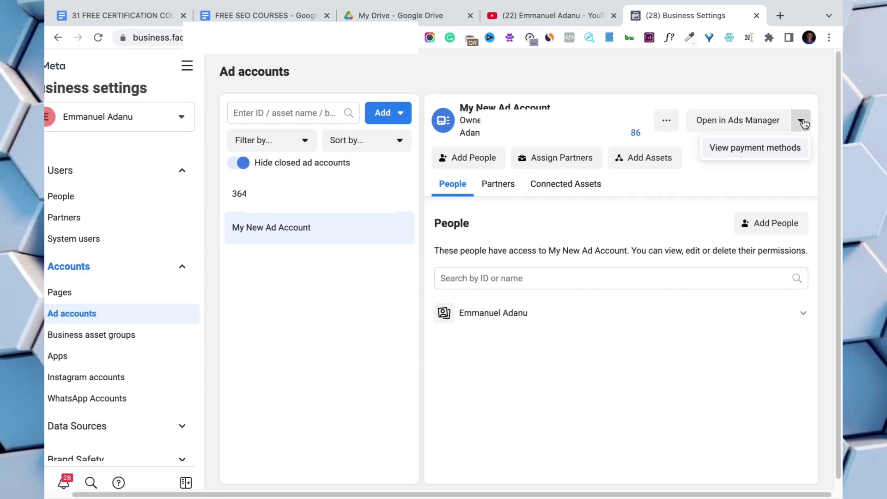
{"action": "left_click", "coordinate": [770, 149]}
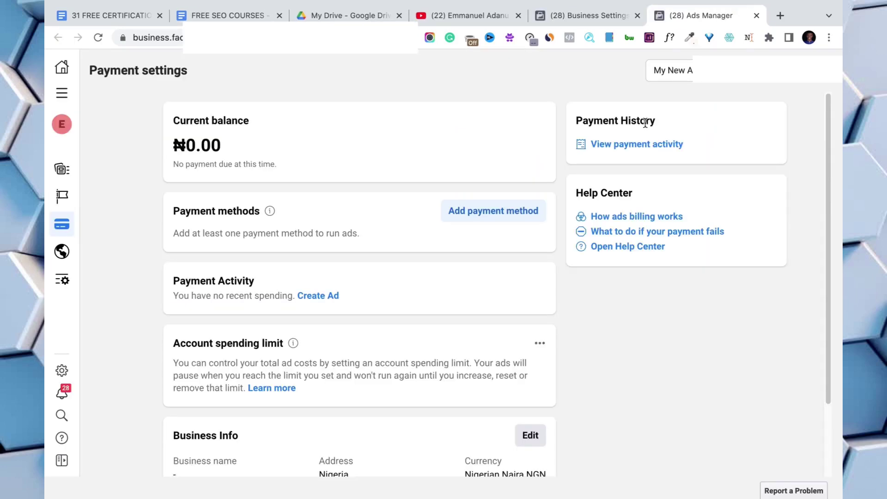
{"action": "left_click", "coordinate": [499, 214]}
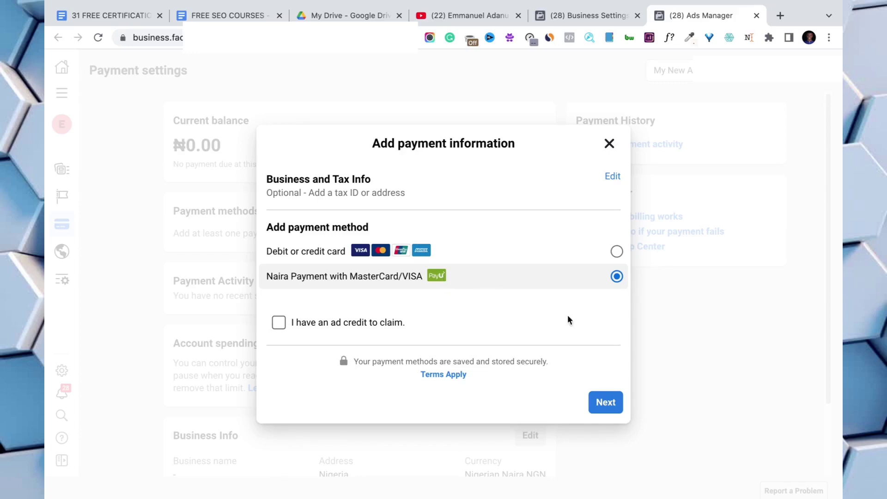
Step: Top up ₦500.00 by Naira MasterCard/VISA card through PayU, skipping the VAT ID
{"action": "left_click", "coordinate": [602, 403]}
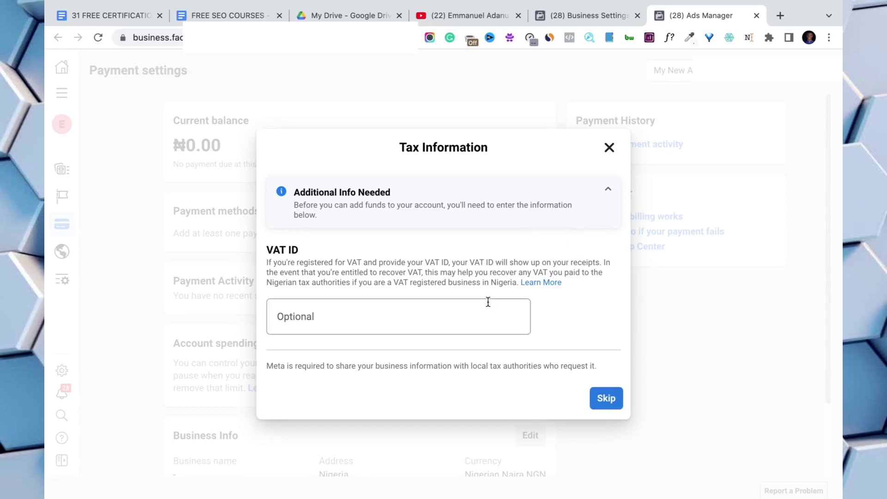
{"action": "left_click", "coordinate": [607, 399]}
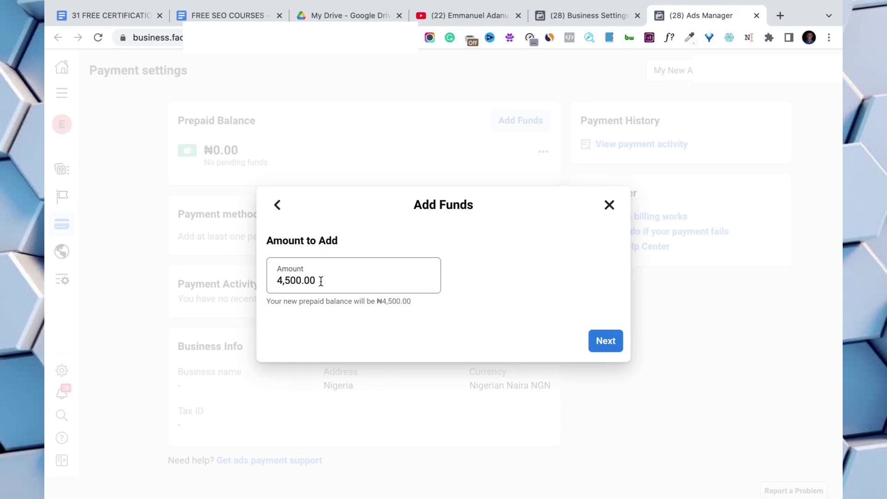
{"action": "left_click", "coordinate": [283, 280]}
{"action": "key", "text": "BackSpace"}
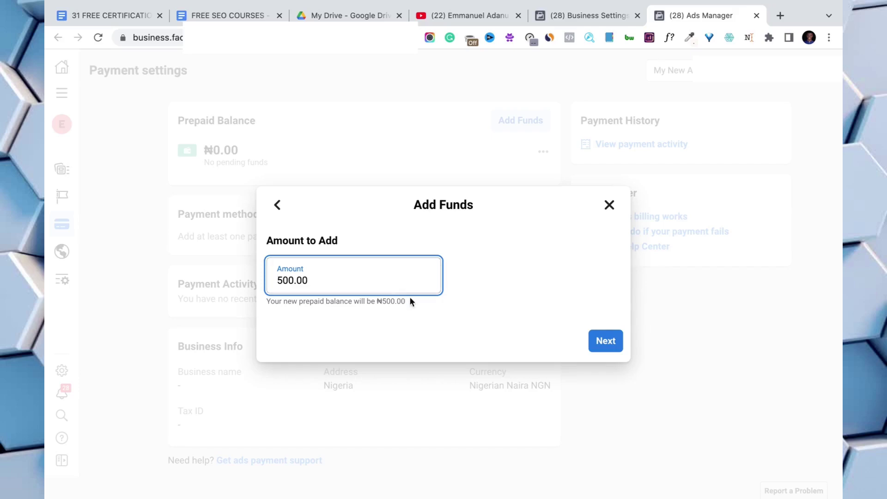
{"action": "left_click", "coordinate": [599, 340]}
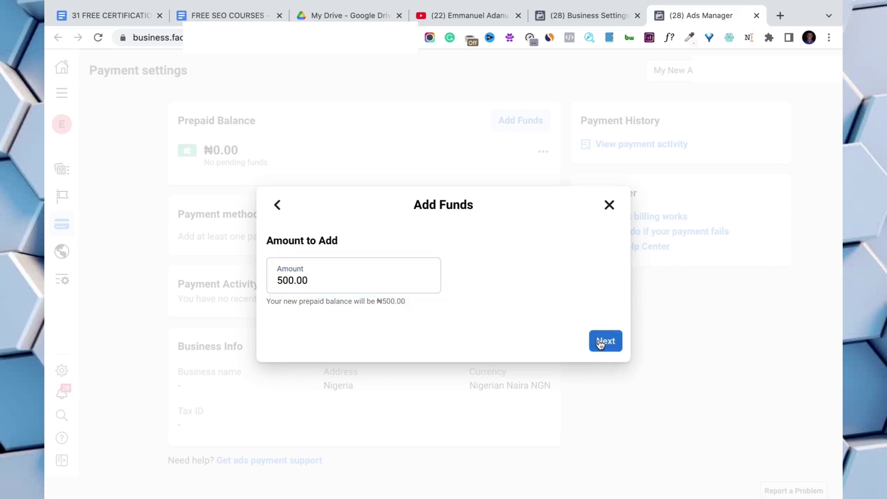
{"action": "left_click", "coordinate": [495, 285]}
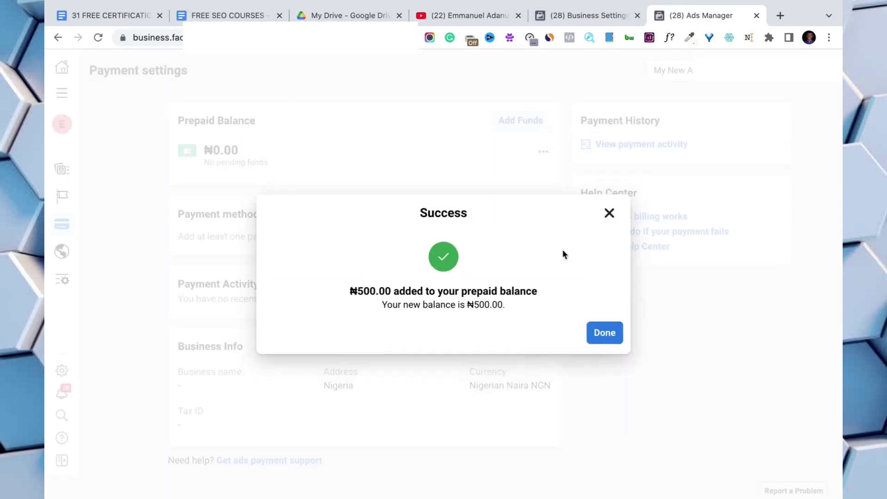
Step: Dismiss the payment Success dialog to return to payment settings
{"action": "left_click", "coordinate": [601, 326]}
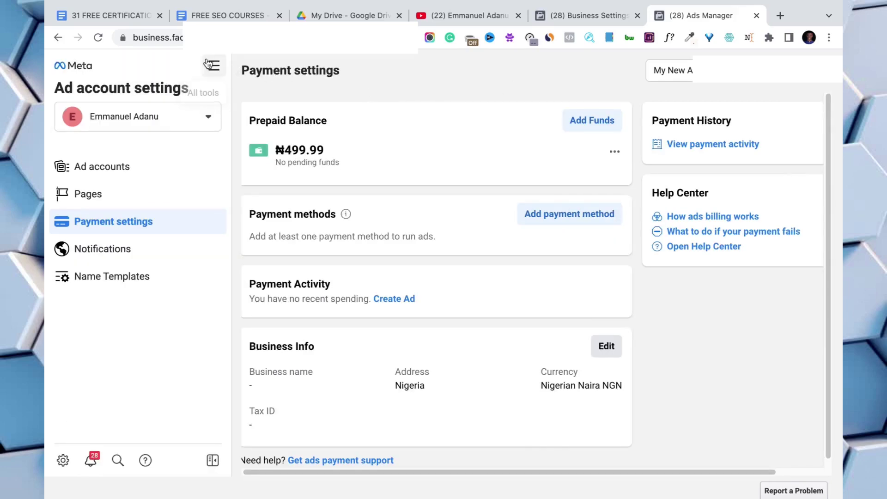
Step: Switch from All tools to Meta Business Suite Home and review the business account list
{"action": "left_click", "coordinate": [214, 67]}
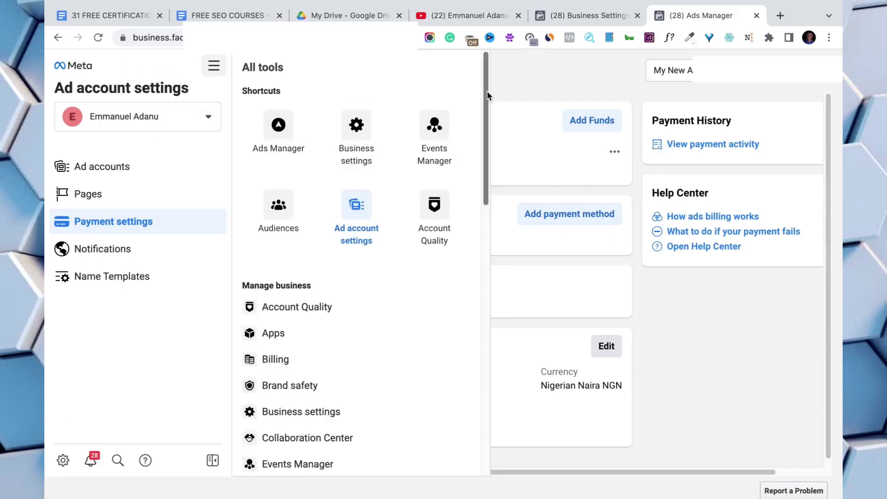
{"action": "left_click_drag", "start_coordinate": [487, 90], "coordinate": [487, 211]}
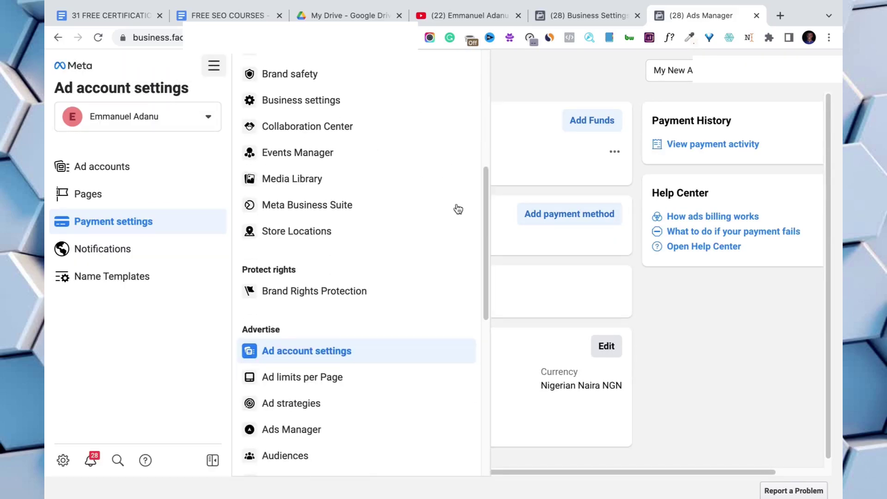
{"action": "left_click", "coordinate": [354, 202]}
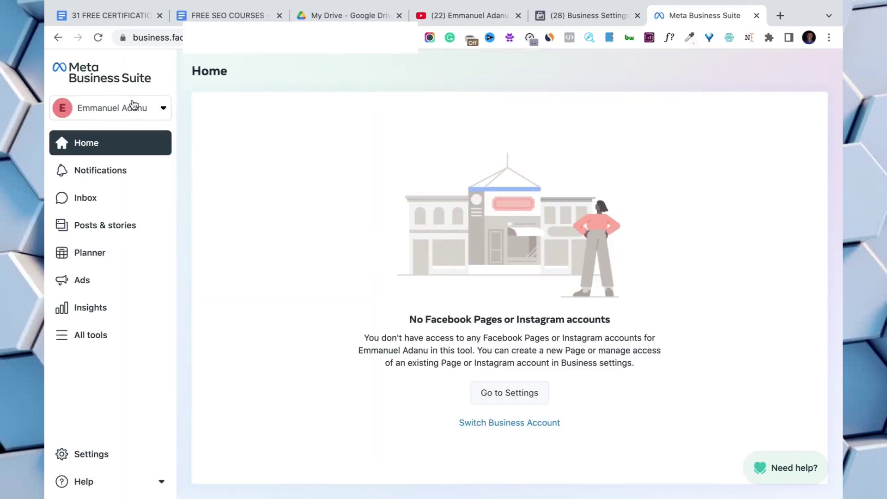
{"action": "left_click", "coordinate": [134, 109]}
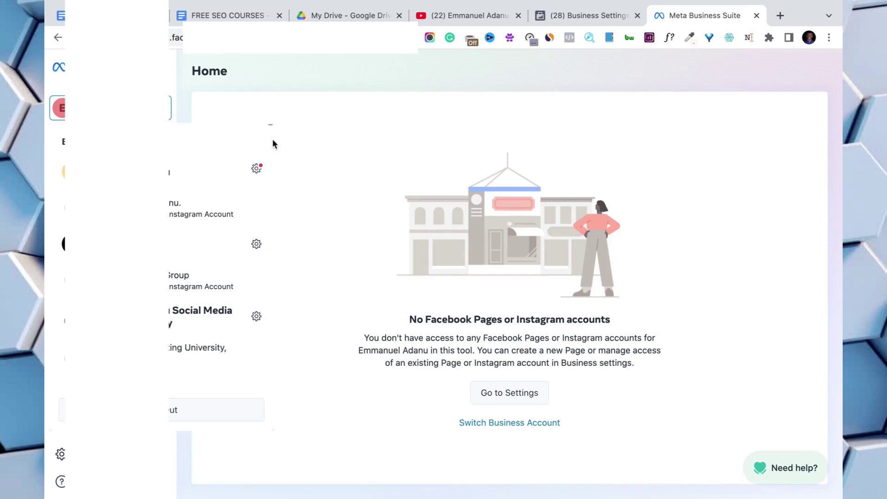
{"action": "left_click_drag", "start_coordinate": [270, 139], "coordinate": [271, 247]}
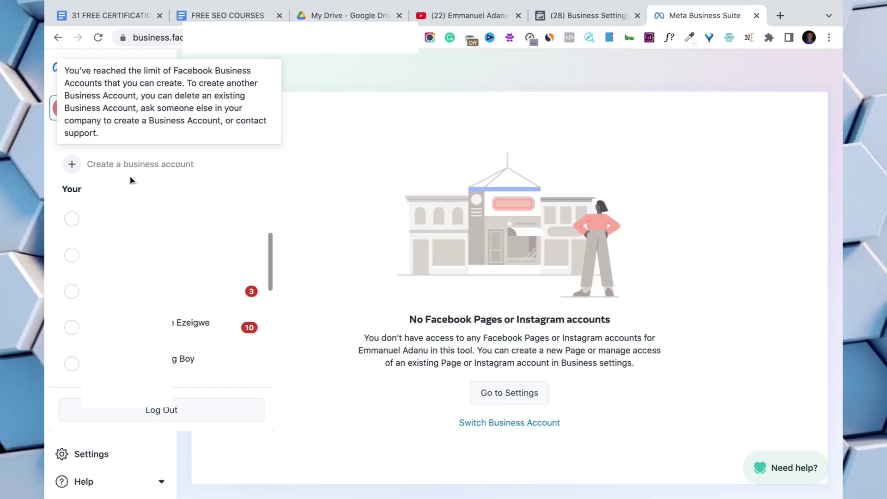
{"action": "left_click", "coordinate": [316, 150]}
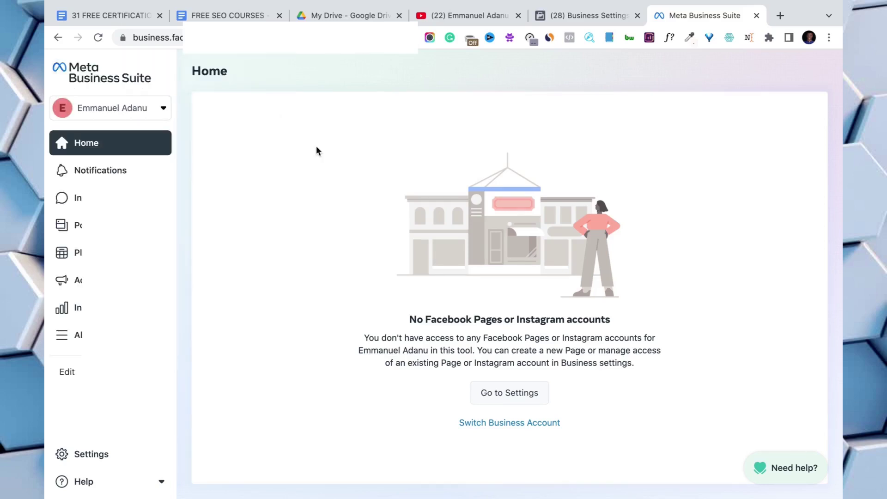